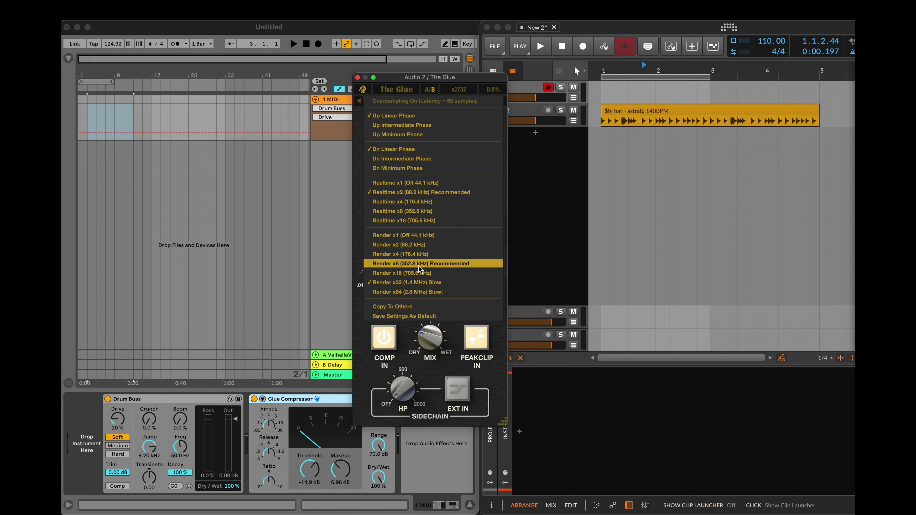
{"action": "left_click", "coordinate": [339, 258]}
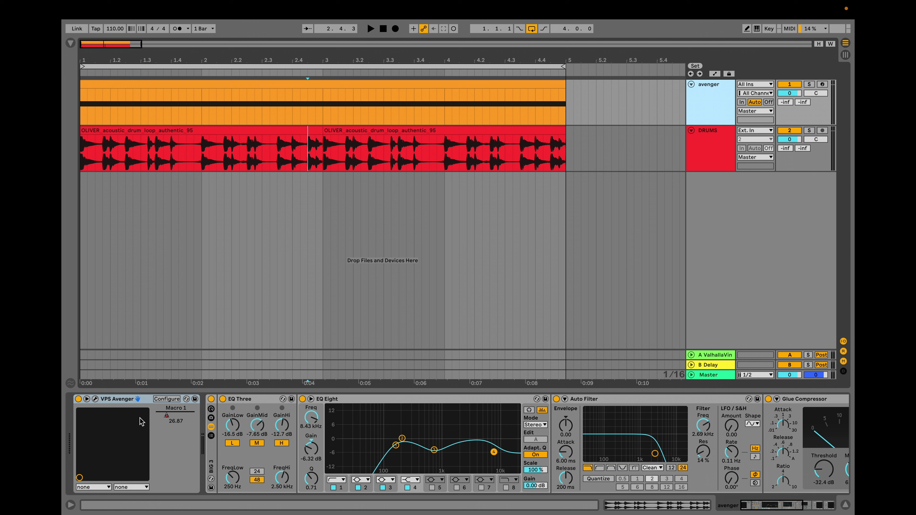
Check the avenger track's Macro 1 automation and review its device chain from VPS Avenger to the two The Glue plugins.
{"action": "key", "text": "a"}
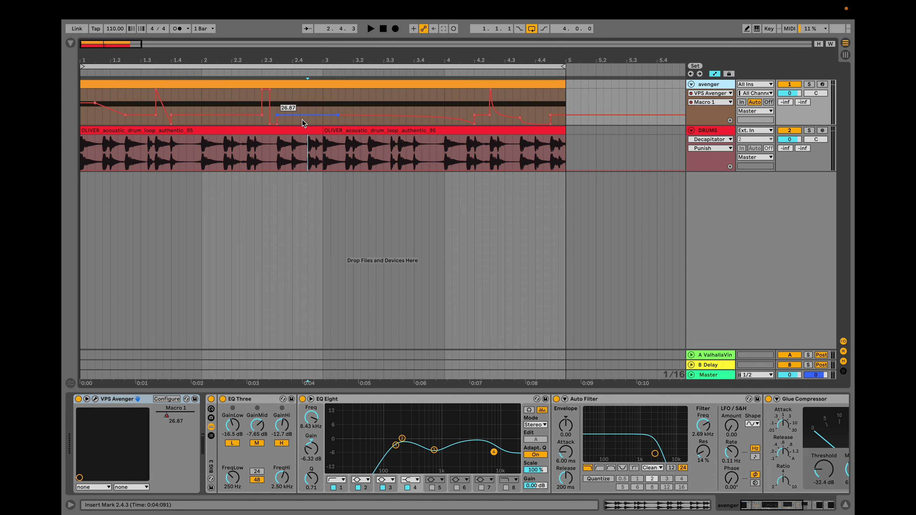
{"action": "key", "text": "a"}
{"action": "scroll", "coordinate": [248, 439], "scroll_direction": "right", "scroll_amount": 3}
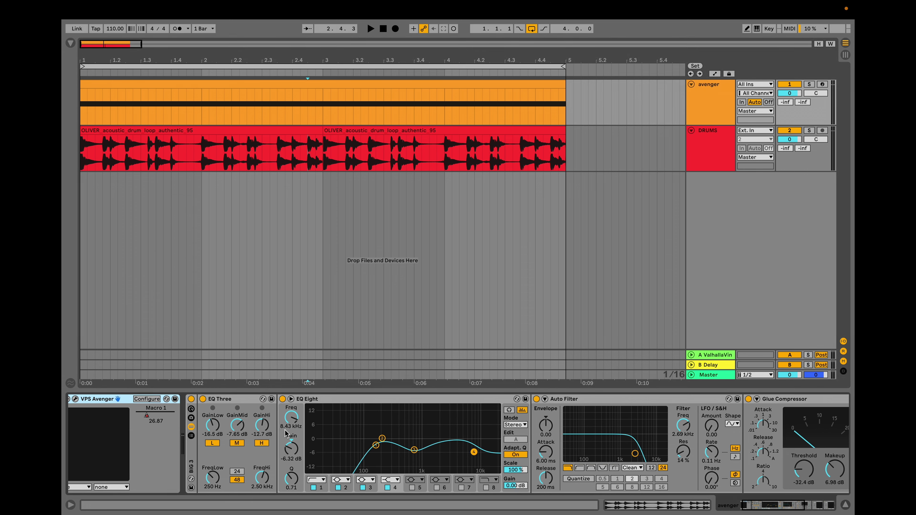
{"action": "scroll", "coordinate": [216, 449], "scroll_direction": "right", "scroll_amount": 4}
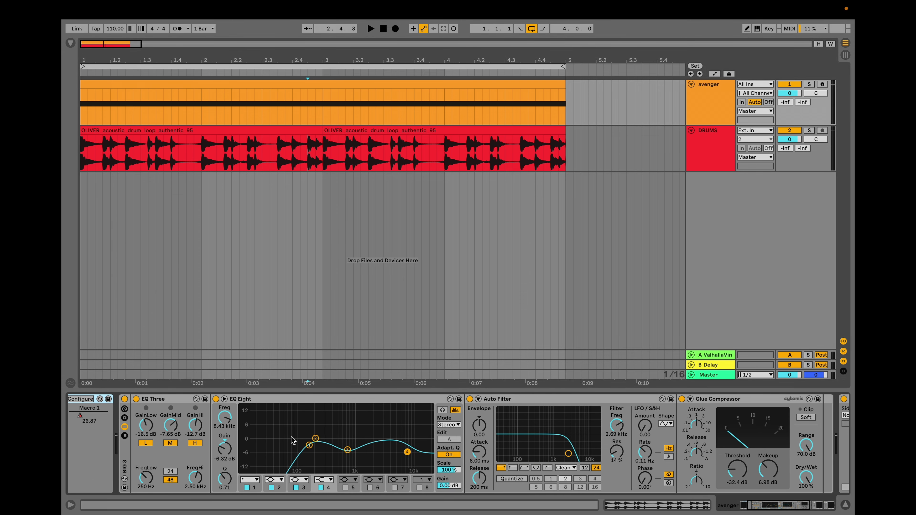
{"action": "scroll", "coordinate": [356, 450], "scroll_direction": "right", "scroll_amount": 20}
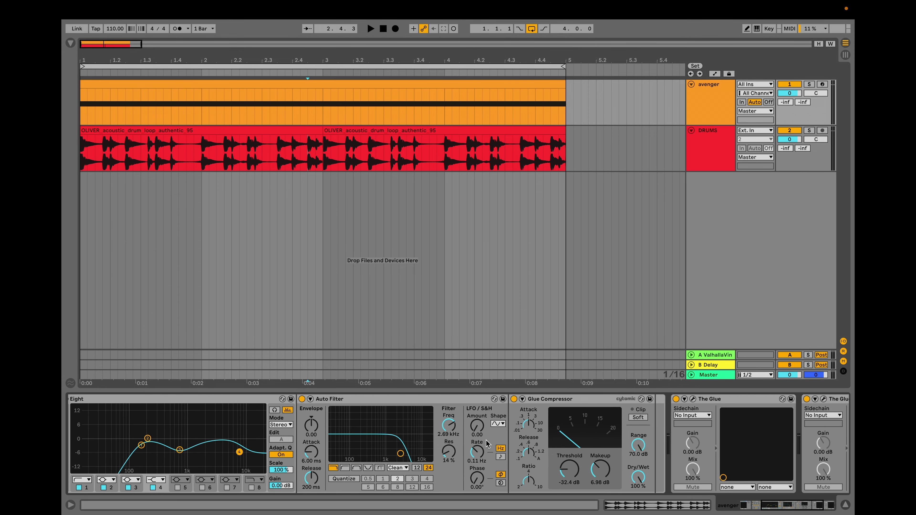
{"action": "scroll", "coordinate": [541, 445], "scroll_direction": "right", "scroll_amount": 3}
{"action": "scroll", "coordinate": [489, 439], "scroll_direction": "right", "scroll_amount": 5}
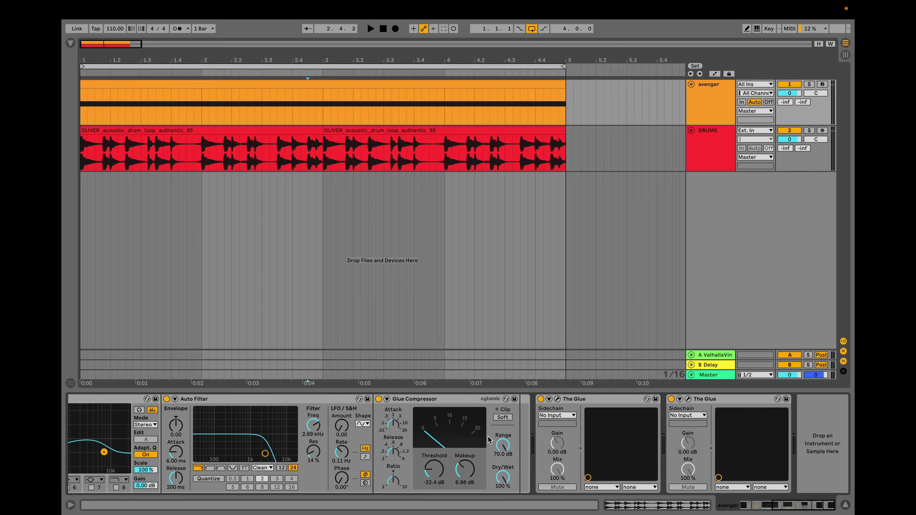
View both The Glue plugin windows of the avenger track side by side, and close them.
{"action": "left_click", "coordinate": [558, 400]}
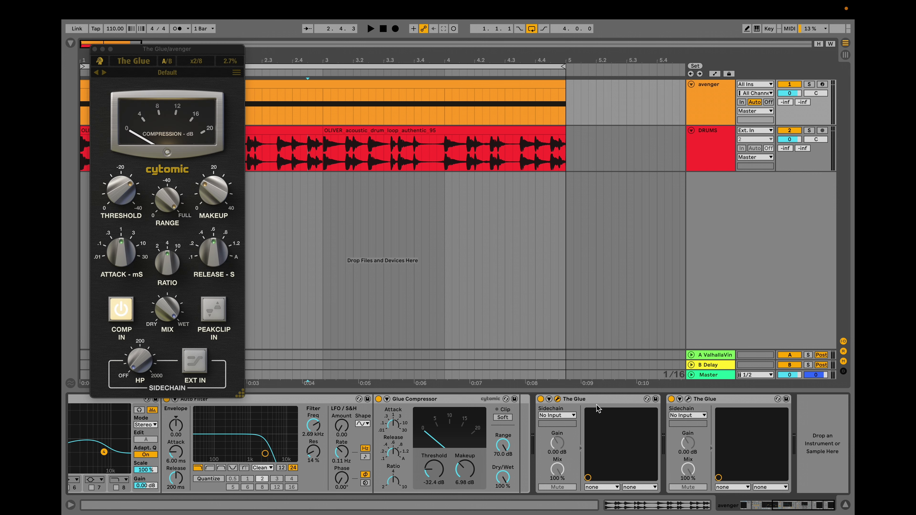
{"action": "left_click", "coordinate": [688, 399]}
{"action": "left_click_drag", "start_coordinate": [183, 59], "coordinate": [407, 66]}
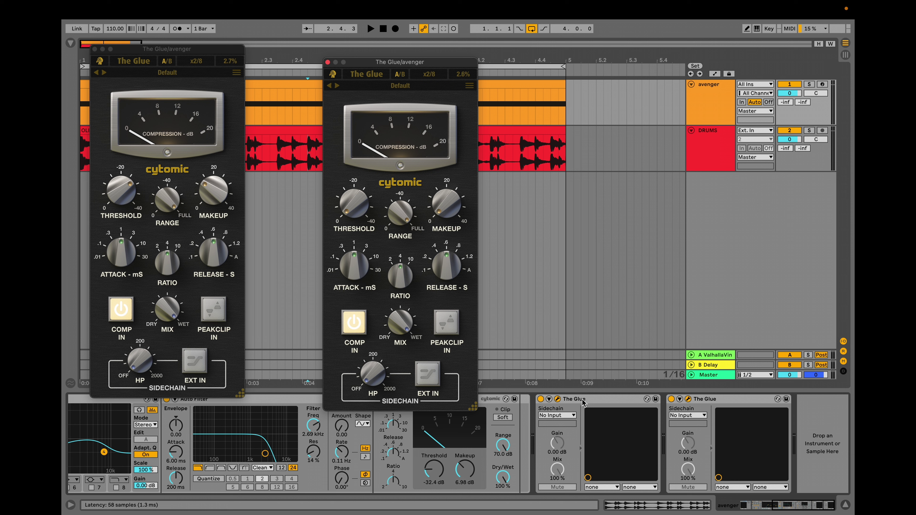
{"action": "left_click", "coordinate": [328, 62]}
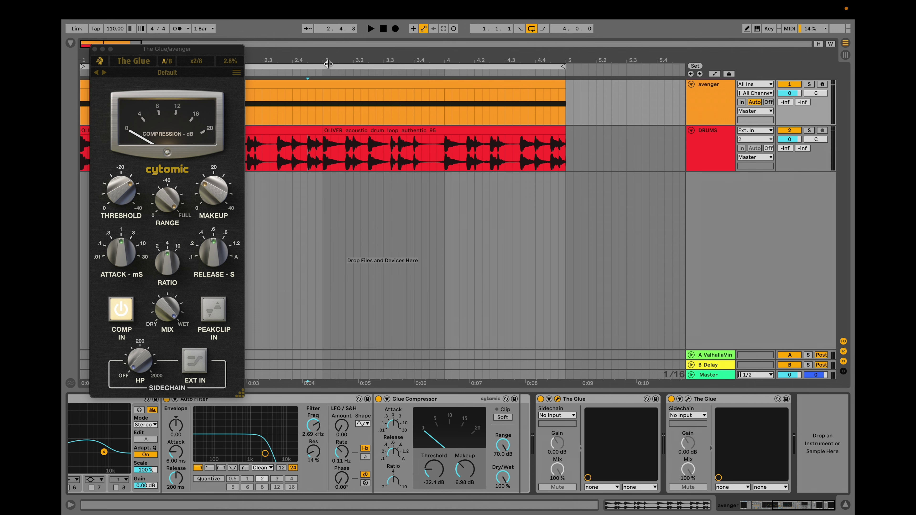
{"action": "left_click", "coordinate": [95, 49]}
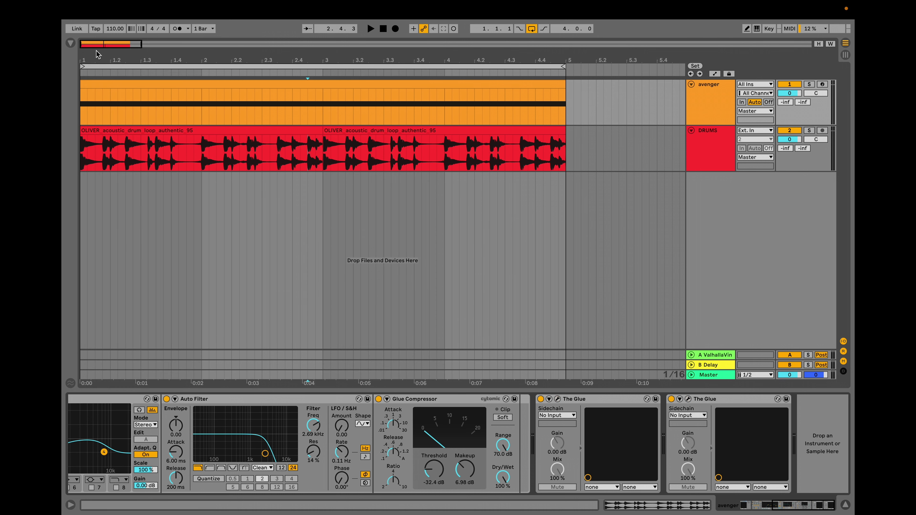
Select the DRUMS track to view its device chain.
{"action": "left_click", "coordinate": [715, 174]}
{"action": "left_click", "coordinate": [711, 152]}
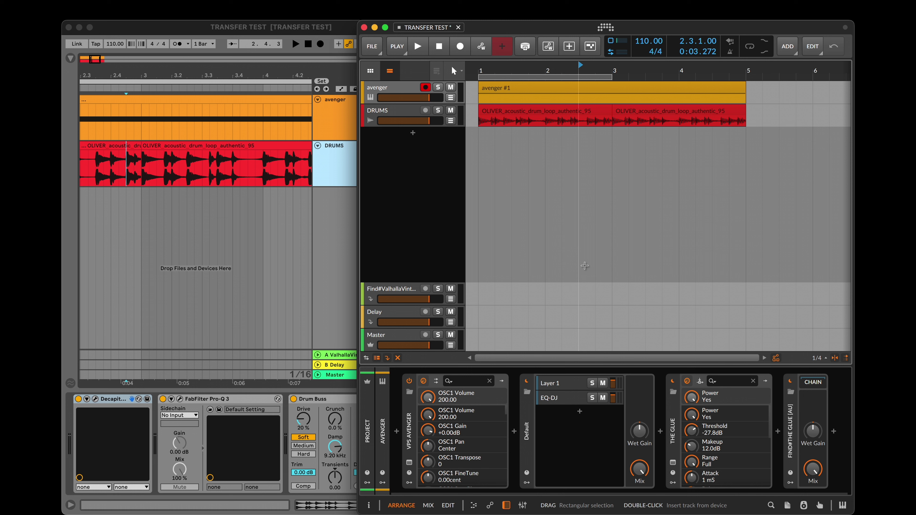
Show the automation lanes in both Ableton Live and Bitwig Studio, including all automated parameters of Bitwig's avenger track.
{"action": "left_click", "coordinate": [252, 275]}
{"action": "key", "text": "a"}
{"action": "left_click", "coordinate": [588, 276]}
{"action": "key", "text": "a"}
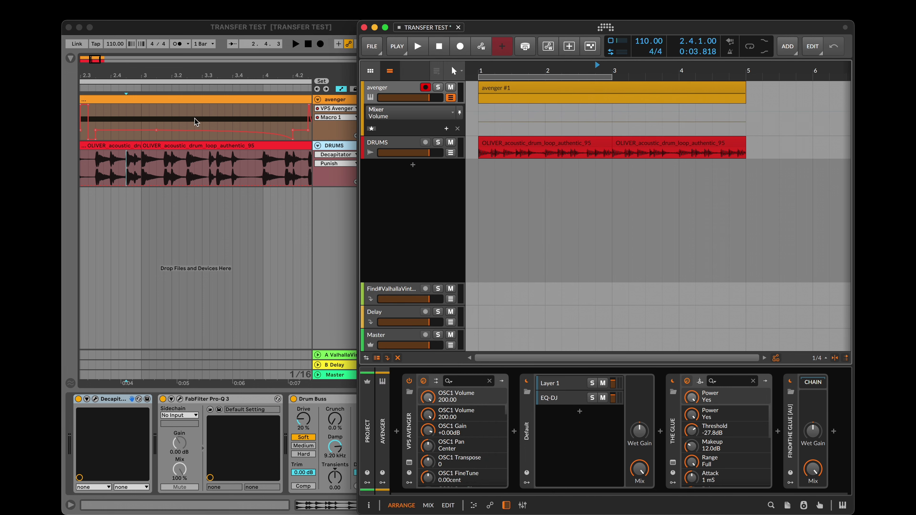
{"action": "scroll", "coordinate": [196, 122], "scroll_direction": "left", "scroll_amount": 5}
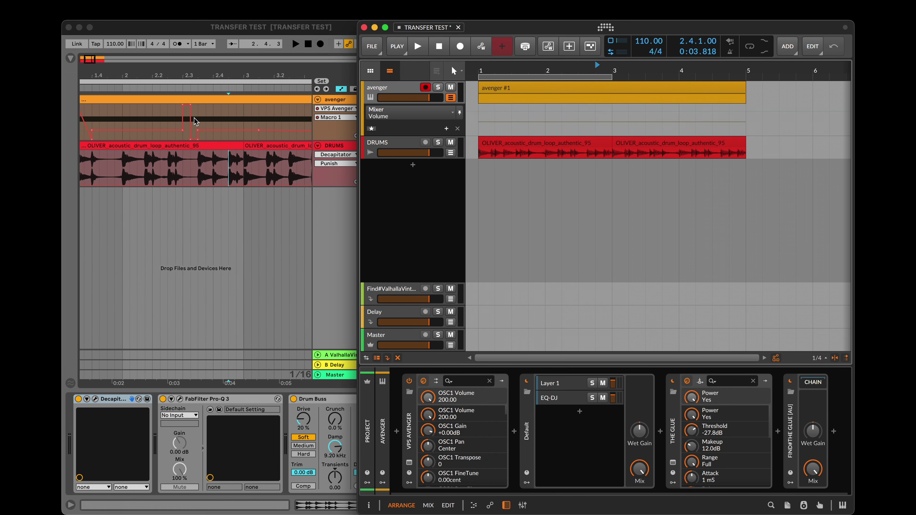
{"action": "left_click", "coordinate": [371, 128]}
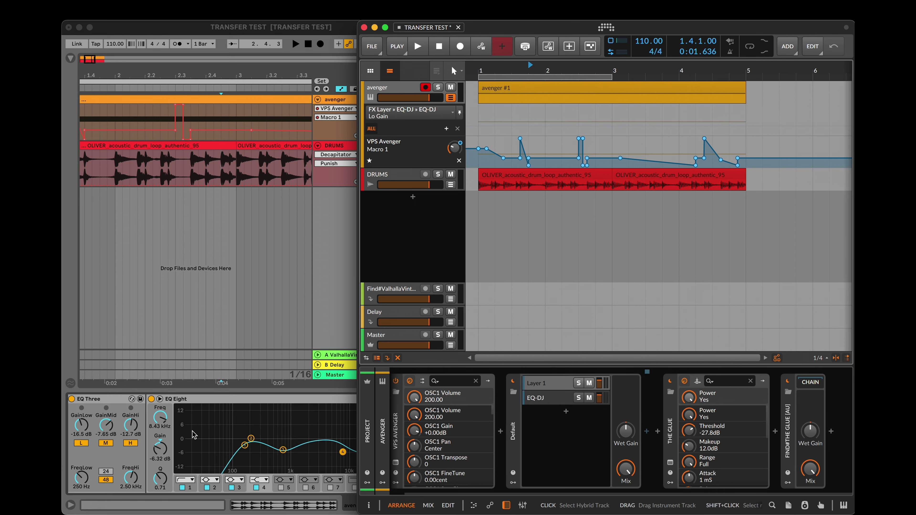
In Ableton Live, examine the avenger track's EQ Three, EQ Eight, Auto Filter and Glue Compressor devices.
{"action": "left_click", "coordinate": [122, 407]}
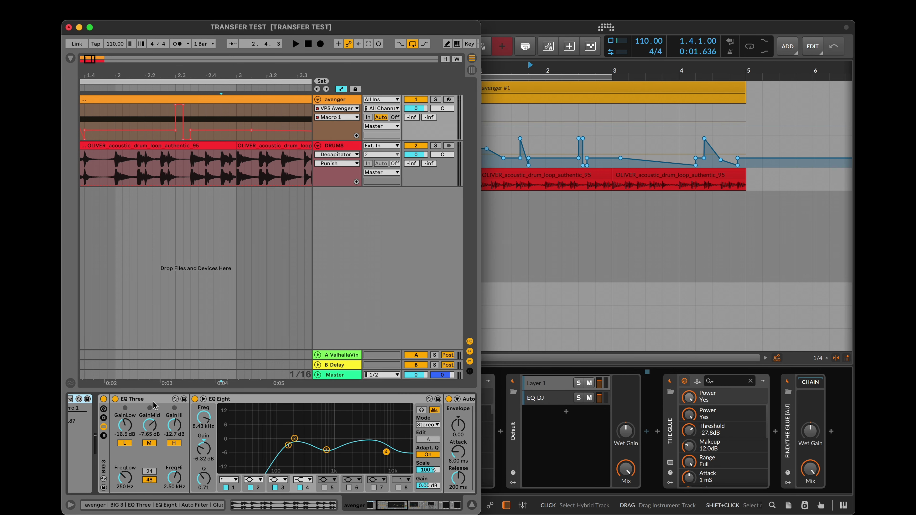
{"action": "scroll", "coordinate": [153, 406], "scroll_direction": "right", "scroll_amount": 3}
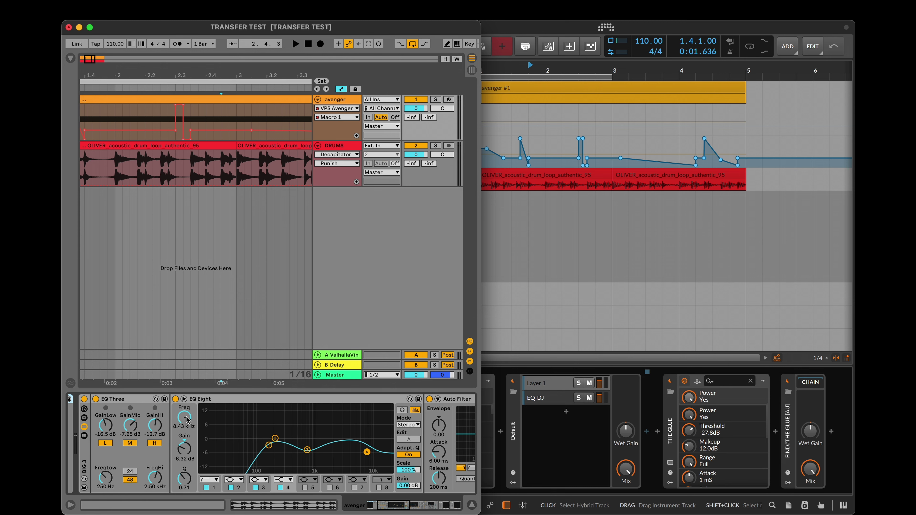
{"action": "scroll", "coordinate": [125, 468], "scroll_direction": "right", "scroll_amount": 2}
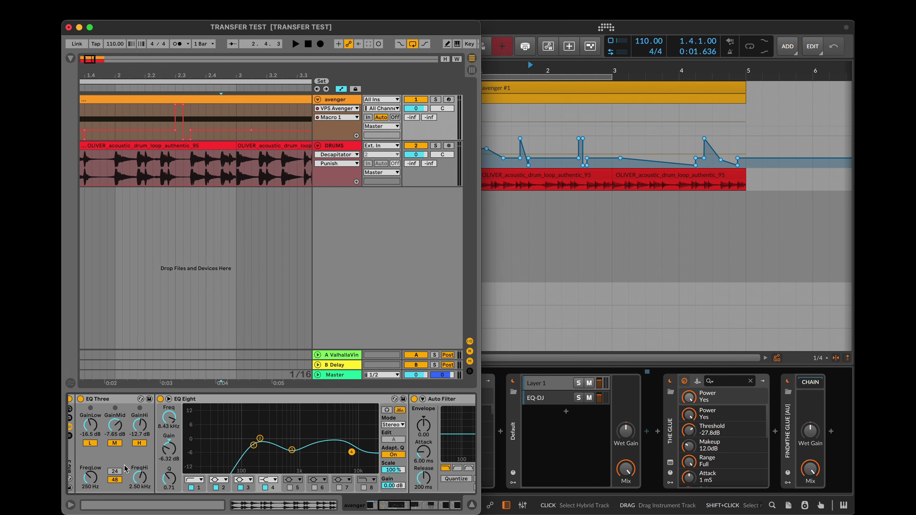
{"action": "scroll", "coordinate": [220, 441], "scroll_direction": "right", "scroll_amount": 5}
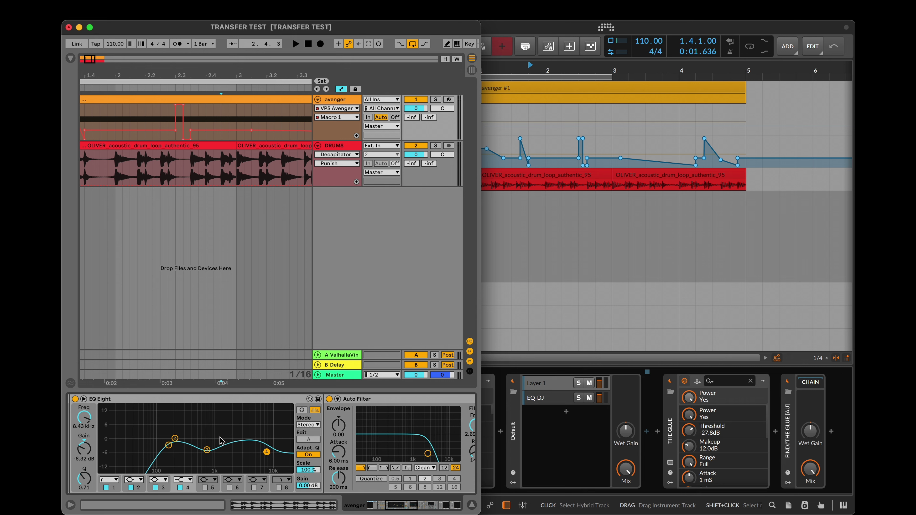
{"action": "scroll", "coordinate": [221, 441], "scroll_direction": "right", "scroll_amount": 6}
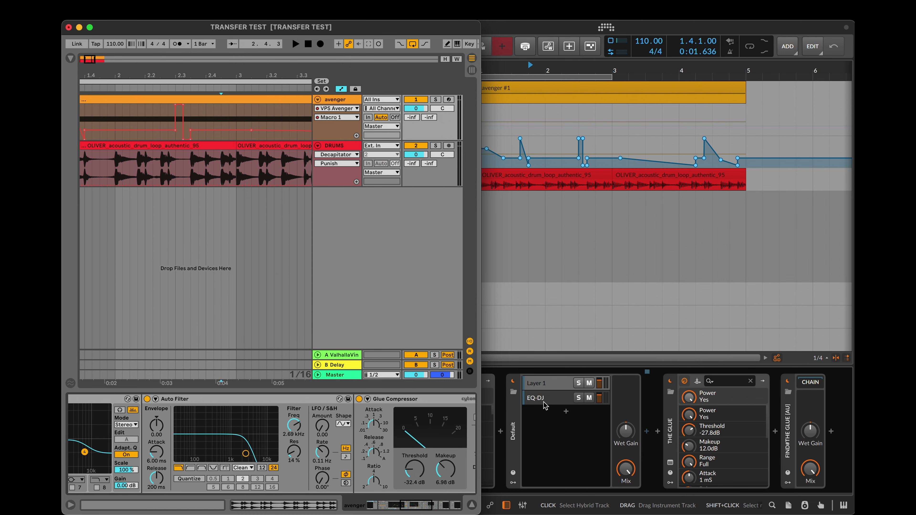
In Bitwig Studio, open the EQ-DJ layer of the avenger track's FX Layer to view its devices.
{"action": "left_click", "coordinate": [554, 394]}
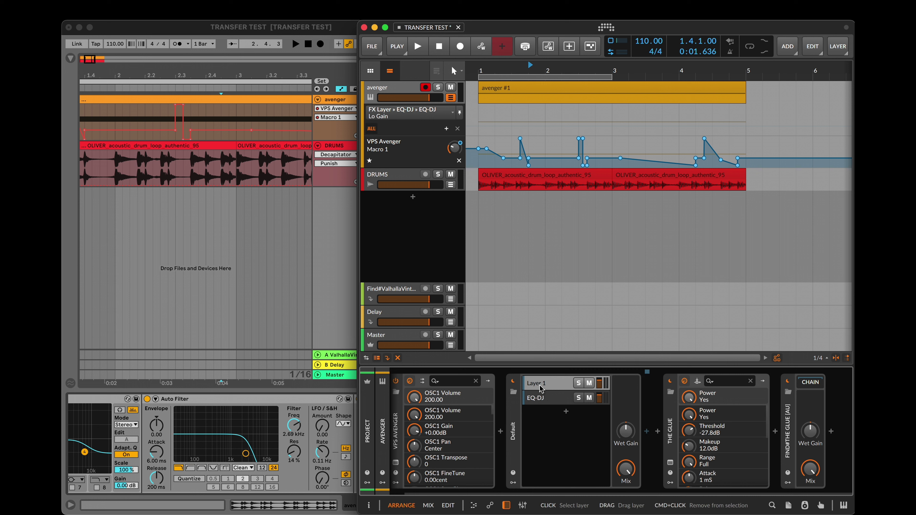
{"action": "scroll", "coordinate": [542, 390], "scroll_direction": "left", "scroll_amount": 2}
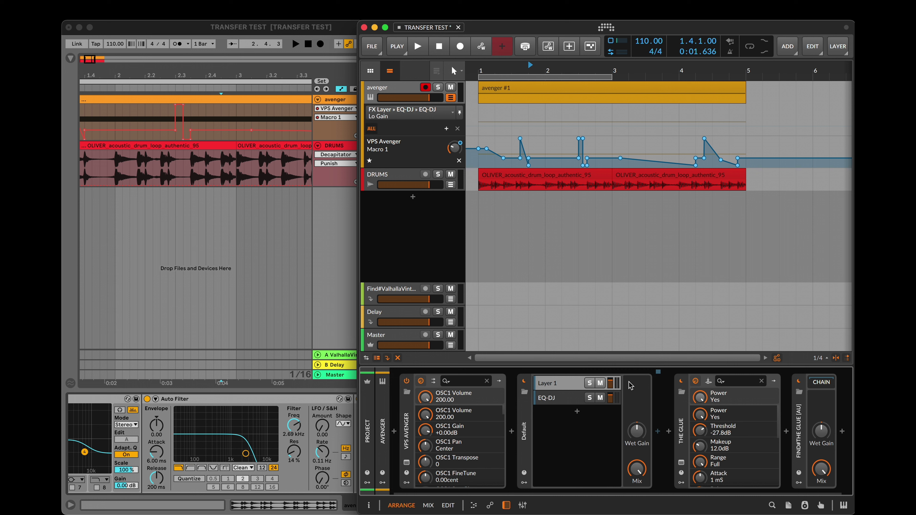
{"action": "left_click", "coordinate": [551, 404]}
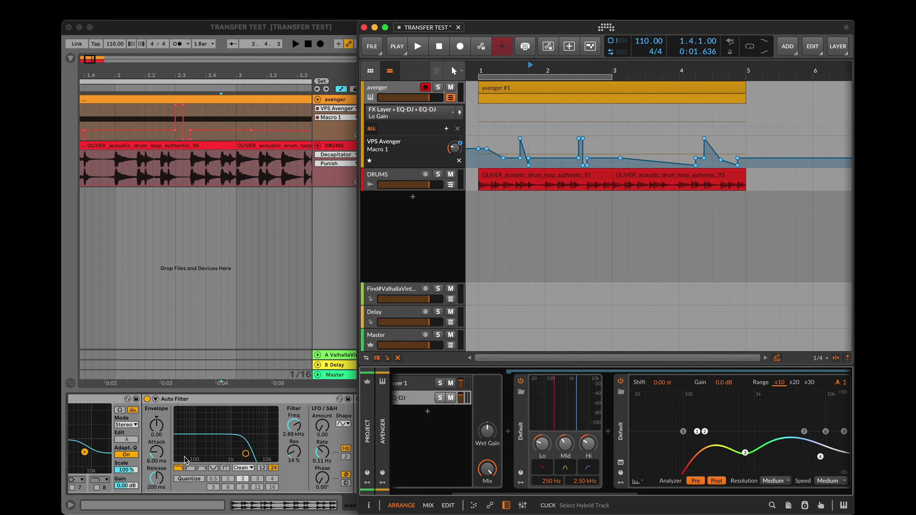
Compare the low, mid and high gains of the transferred EQ-DJ with those of EQ Three.
{"action": "scroll", "coordinate": [185, 460], "scroll_direction": "left", "scroll_amount": 10}
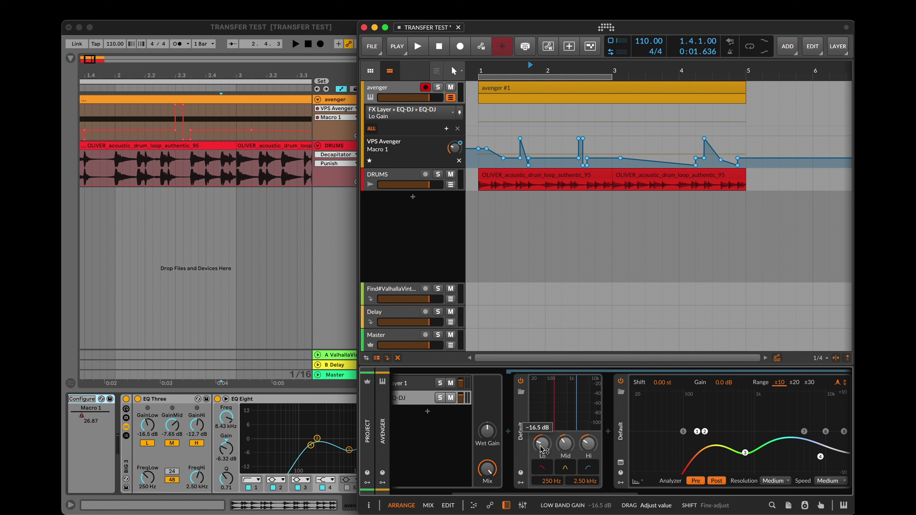
{"action": "left_click", "coordinate": [565, 444]}
{"action": "left_click", "coordinate": [588, 447]}
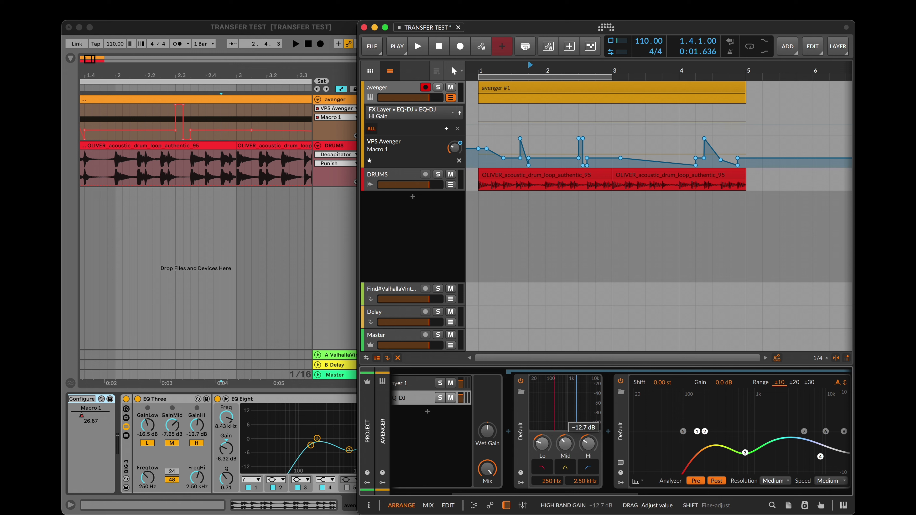
Compare the transferred EQ curve and filter cutoff with Live's EQ Eight and Auto Filter settings.
{"action": "scroll", "coordinate": [588, 450], "scroll_direction": "right", "scroll_amount": 2}
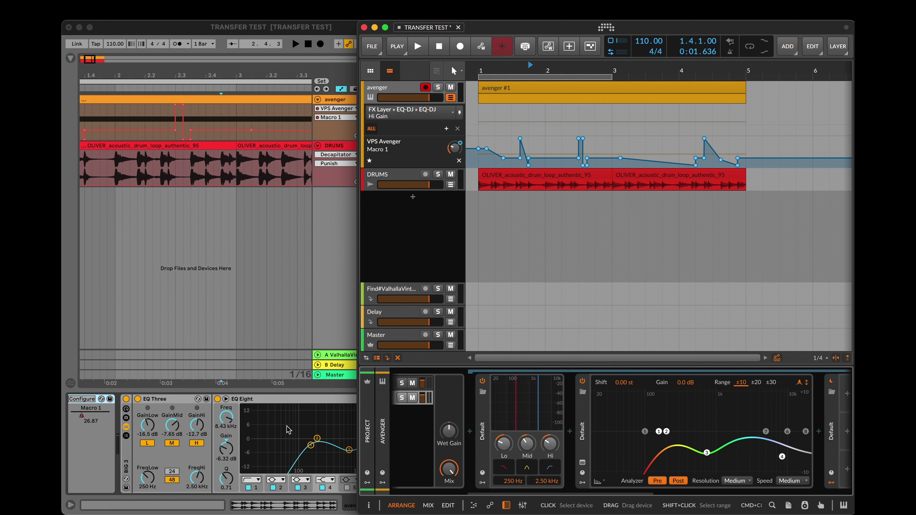
{"action": "scroll", "coordinate": [307, 460], "scroll_direction": "right", "scroll_amount": 5}
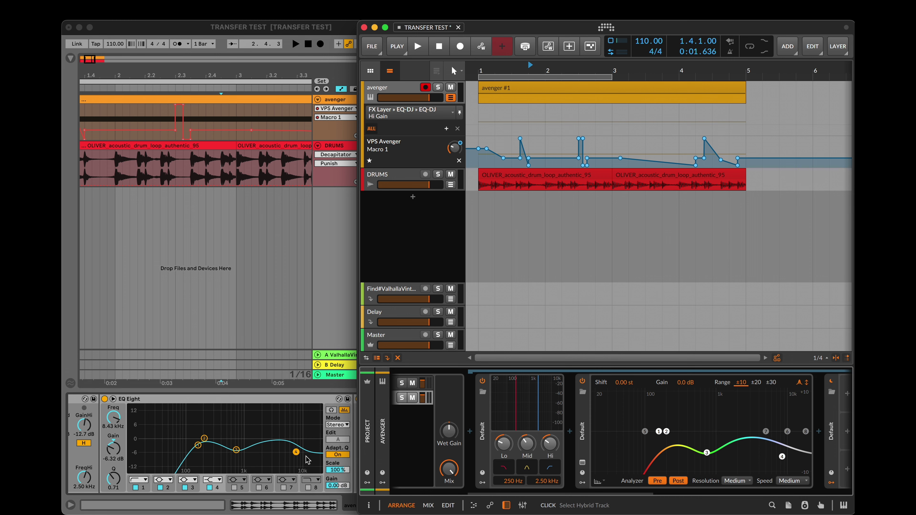
{"action": "scroll", "coordinate": [615, 457], "scroll_direction": "right", "scroll_amount": 6}
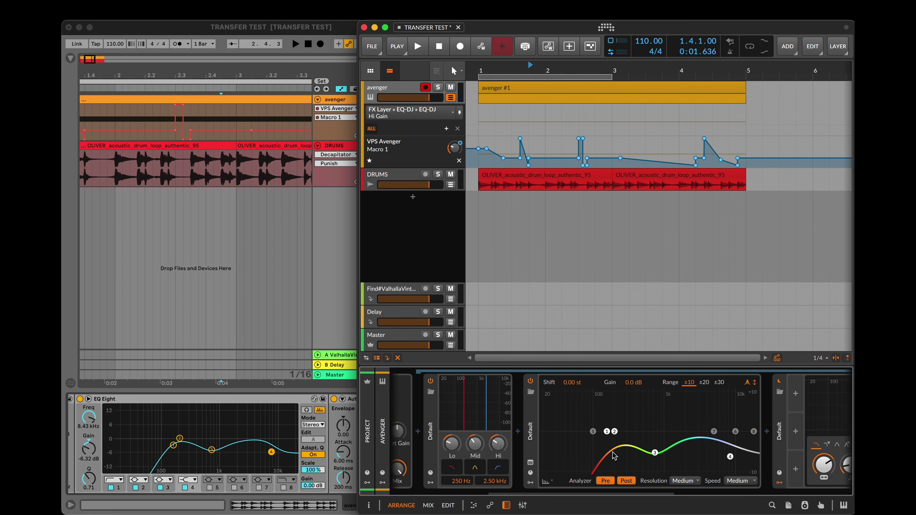
{"action": "scroll", "coordinate": [615, 457], "scroll_direction": "right", "scroll_amount": 3}
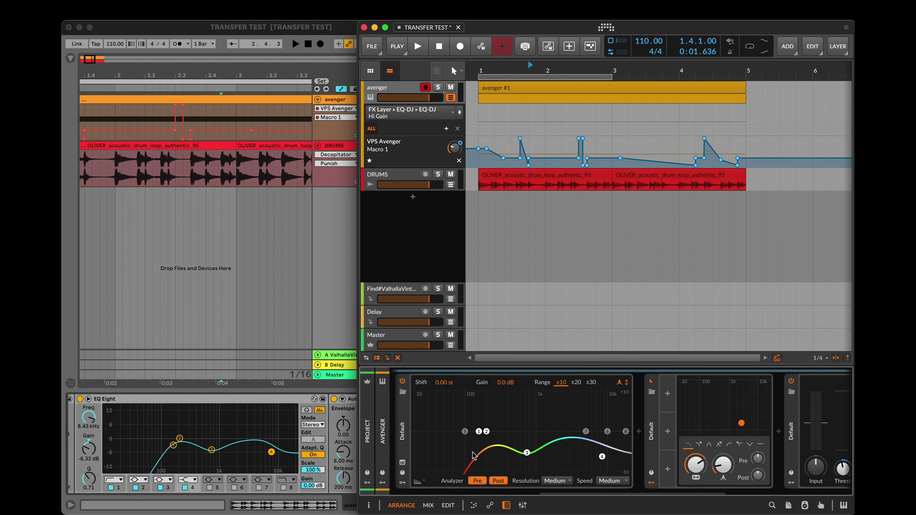
{"action": "scroll", "coordinate": [266, 471], "scroll_direction": "right", "scroll_amount": 1}
{"action": "scroll", "coordinate": [266, 472], "scroll_direction": "right", "scroll_amount": 5}
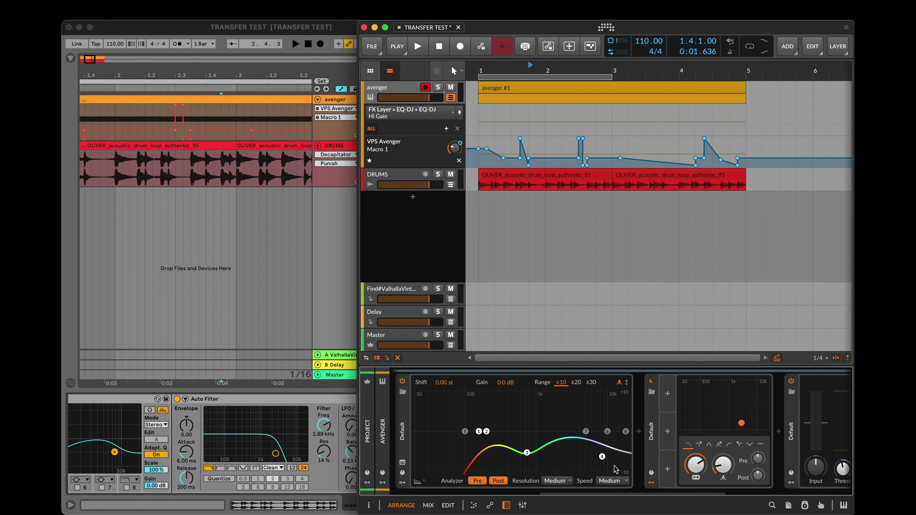
{"action": "left_click", "coordinate": [696, 465]}
Check the transferred compressor's threshold, ratio, attack and release, and inspect the Glue Compressor's release in Ableton Live for comparison.
{"action": "scroll", "coordinate": [239, 419], "scroll_direction": "right", "scroll_amount": 5}
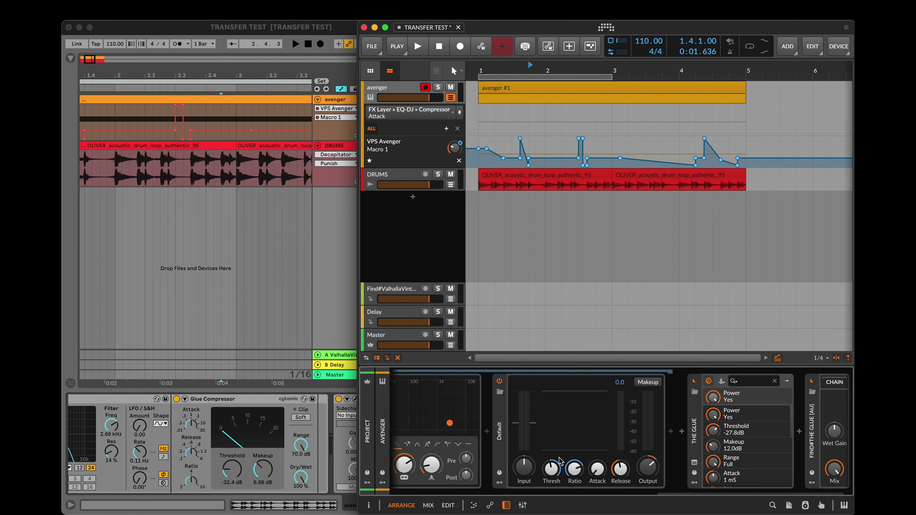
{"action": "left_click", "coordinate": [552, 466]}
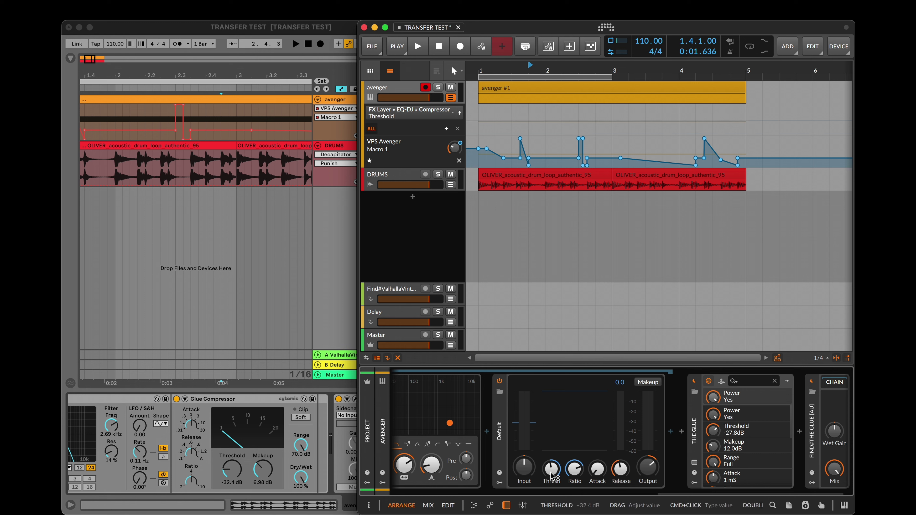
{"action": "left_click", "coordinate": [575, 469]}
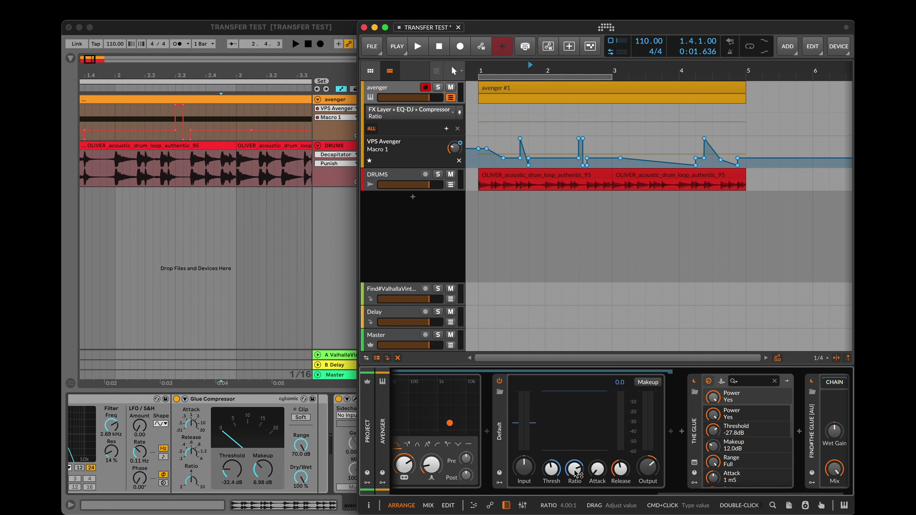
{"action": "left_click", "coordinate": [597, 469]}
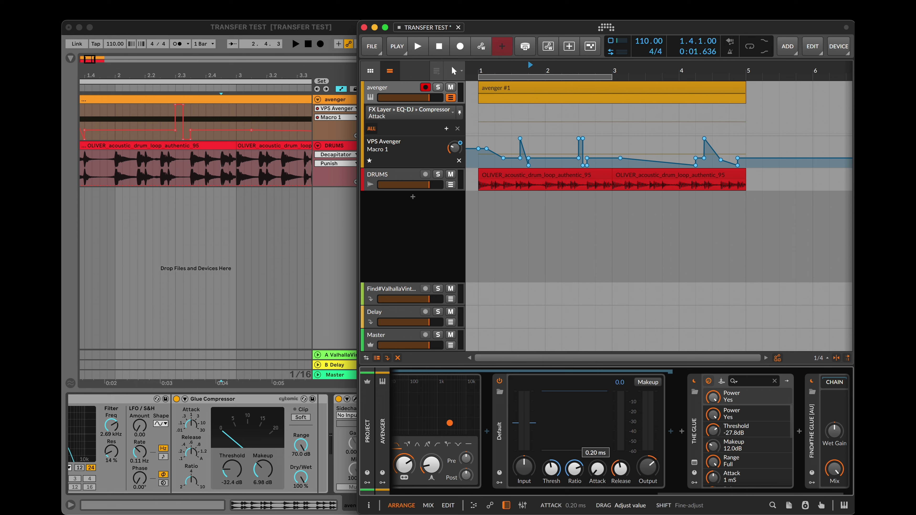
{"action": "left_click", "coordinate": [621, 469]}
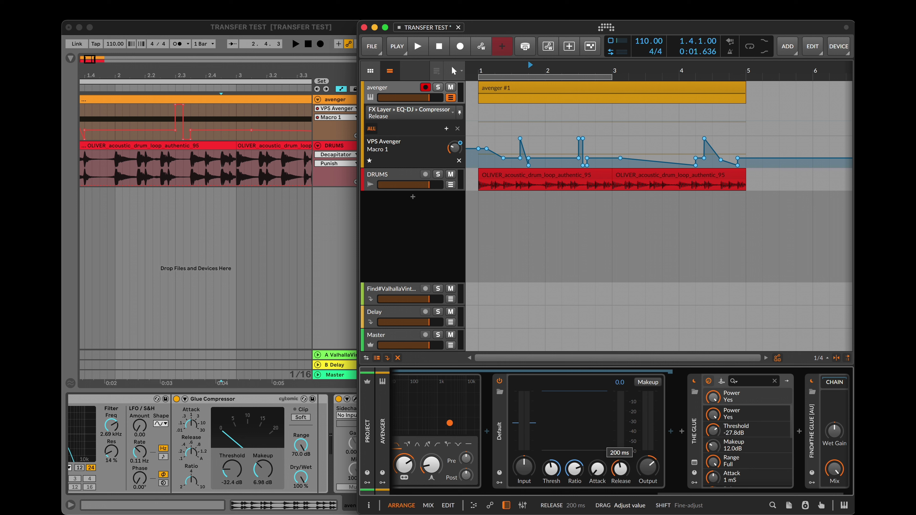
{"action": "left_click", "coordinate": [195, 457]}
{"action": "left_click", "coordinate": [191, 456]}
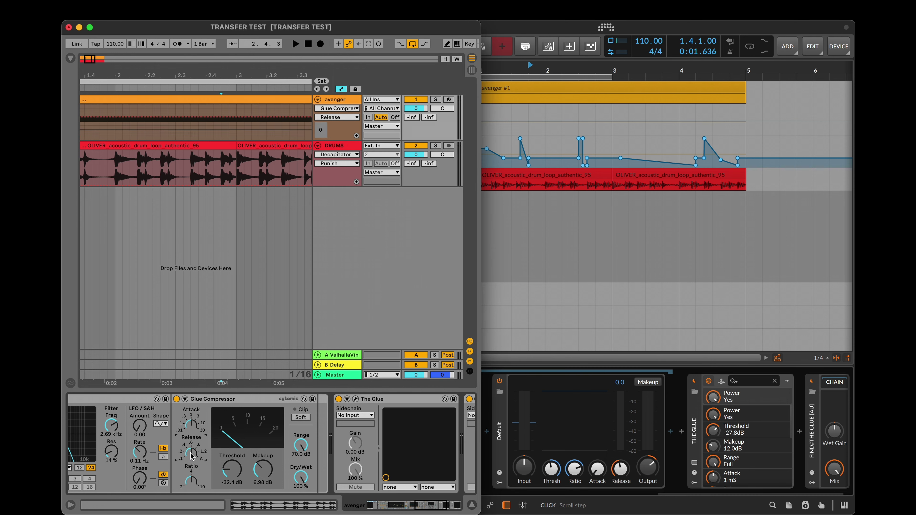
In Ableton Live, open the plugin window of the first The Glue device on the avenger track.
{"action": "scroll", "coordinate": [325, 451], "scroll_direction": "right", "scroll_amount": 3}
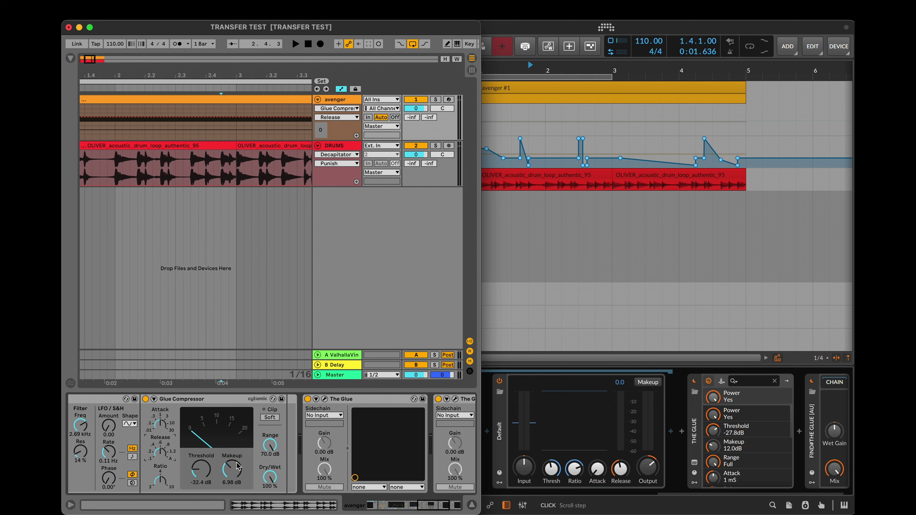
{"action": "scroll", "coordinate": [582, 460], "scroll_direction": "right", "scroll_amount": 2}
{"action": "scroll", "coordinate": [333, 454], "scroll_direction": "right", "scroll_amount": 6}
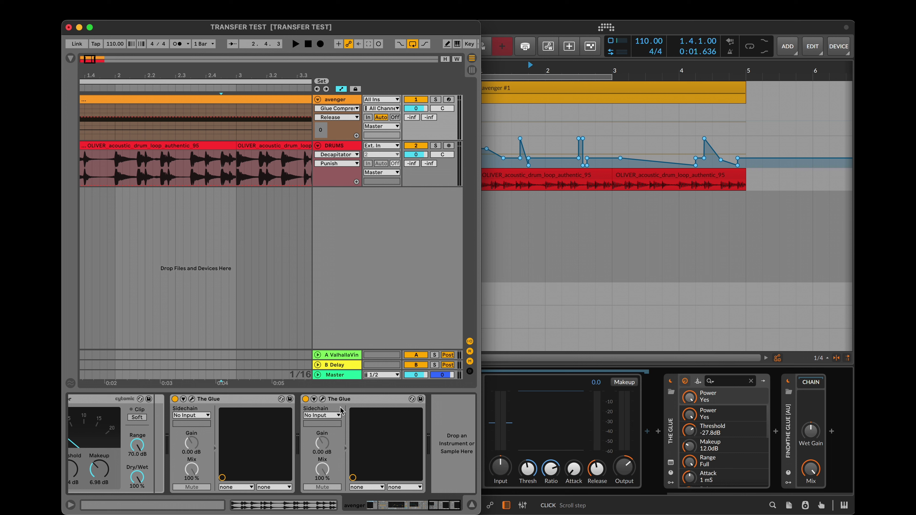
{"action": "left_click", "coordinate": [236, 399]}
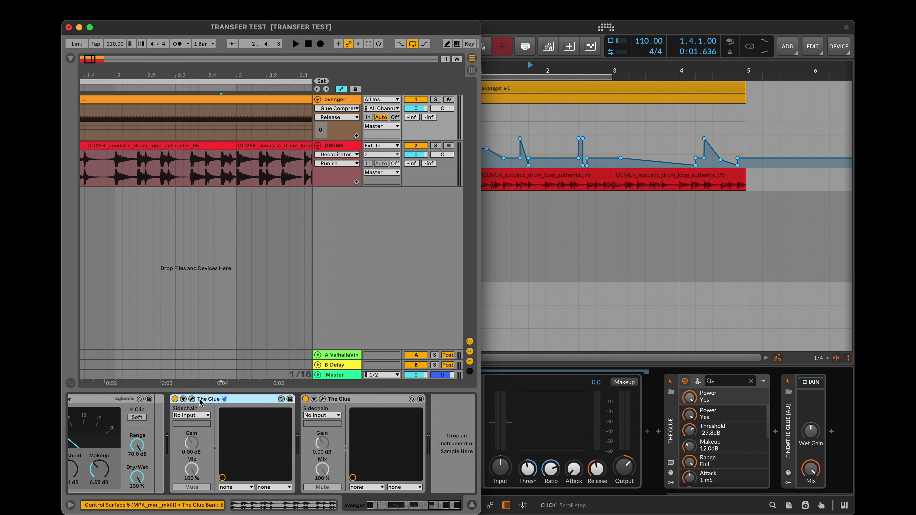
{"action": "left_click", "coordinate": [191, 400]}
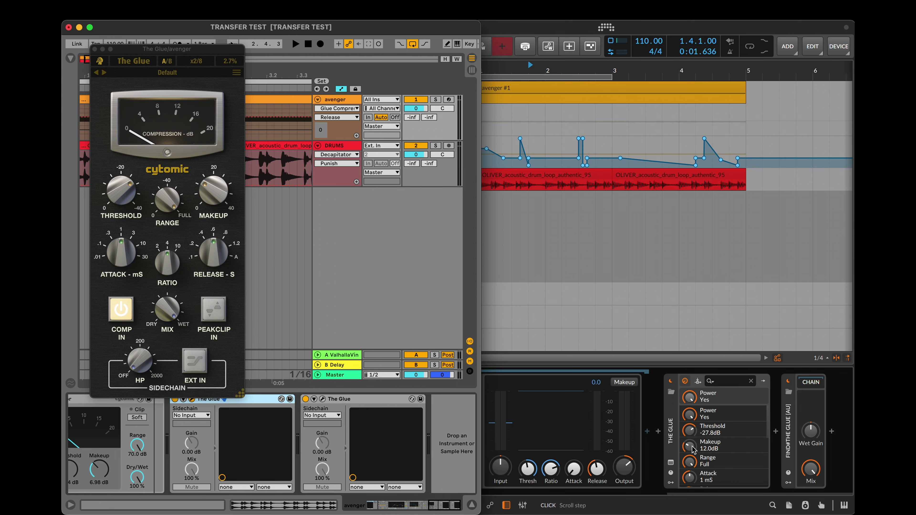
Open The Glue's plugin window in Bitwig Studio and compare its settings with those of Live's instance.
{"action": "left_click", "coordinate": [670, 467]}
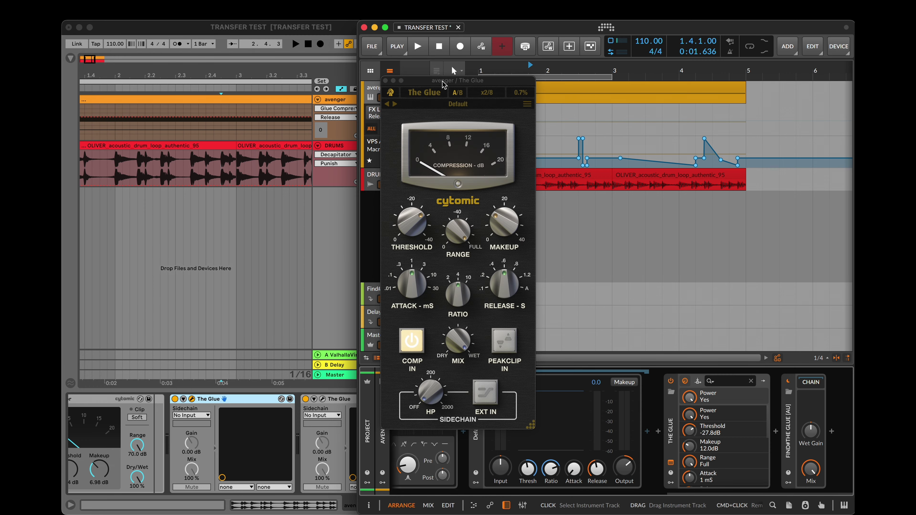
{"action": "left_click_drag", "start_coordinate": [457, 70], "coordinate": [550, 68]}
{"action": "left_click", "coordinate": [263, 251]}
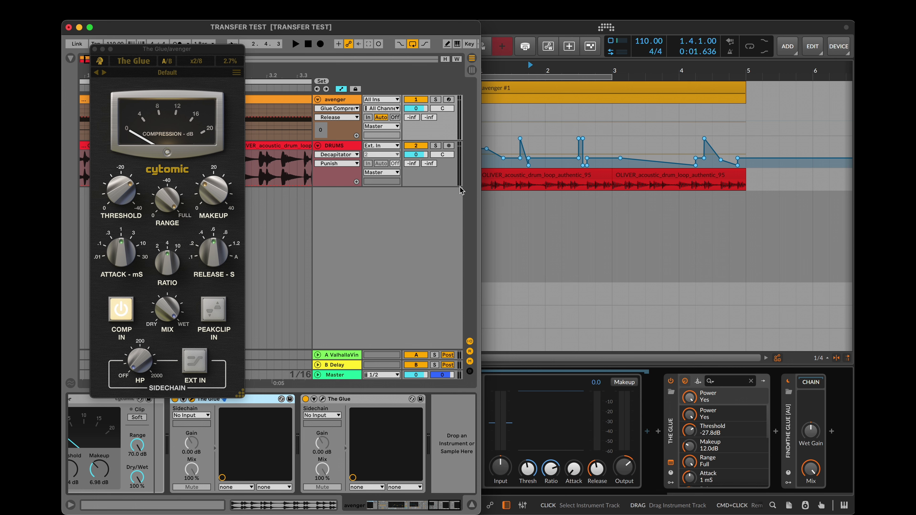
{"action": "left_click", "coordinate": [530, 246]}
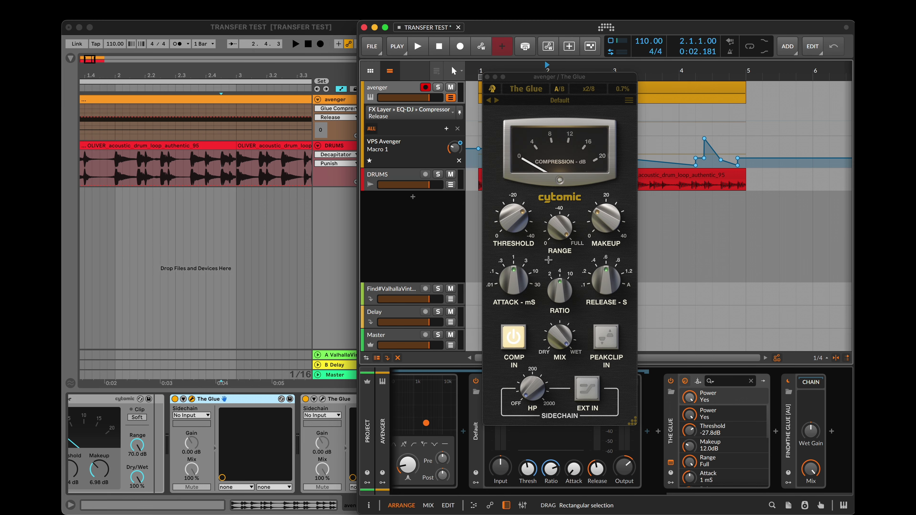
Check the chain of Bitwig's Find#The Glue (AU) placeholder, and close The Glue's plugin windows in both programs.
{"action": "left_click", "coordinate": [488, 77]}
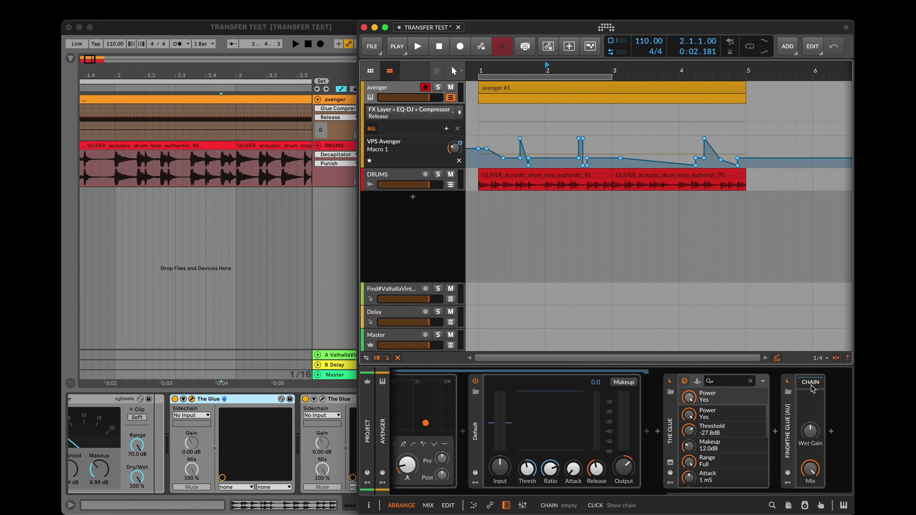
{"action": "left_click", "coordinate": [820, 385]}
{"action": "left_click", "coordinate": [815, 385]}
{"action": "left_click", "coordinate": [251, 283]}
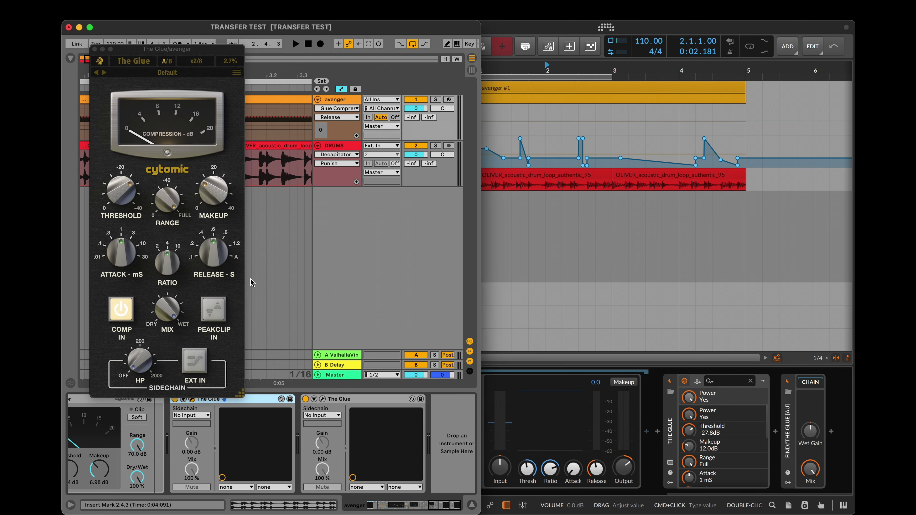
{"action": "left_click", "coordinate": [95, 48]}
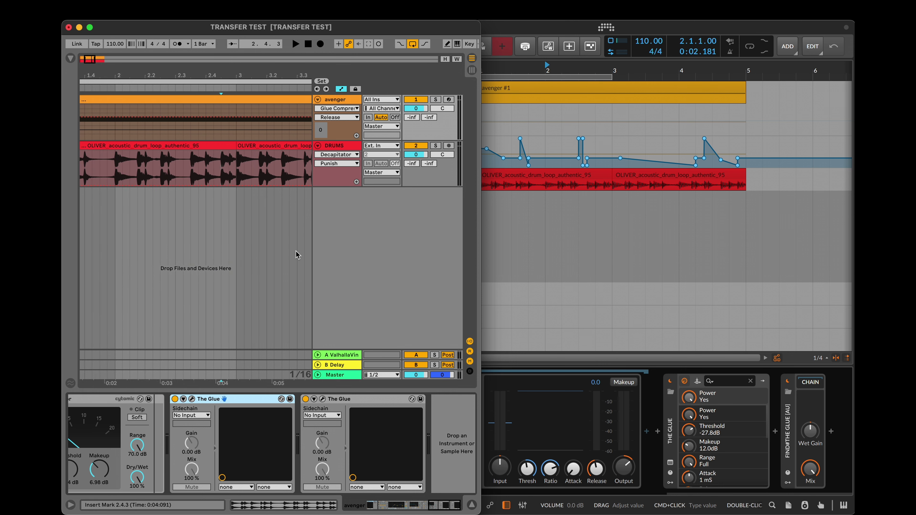
Select the DRUMS track in both Ableton Live and Bitwig Studio to compare their device chains.
{"action": "left_click", "coordinate": [336, 148]}
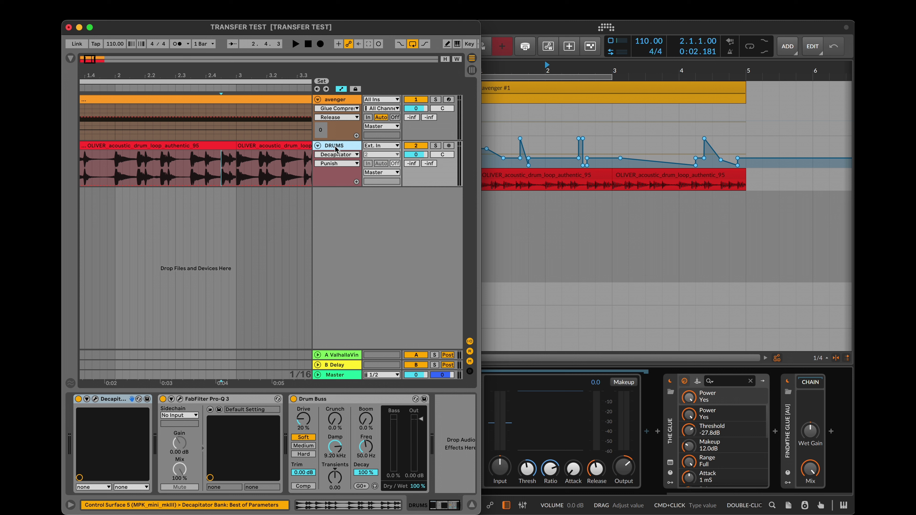
{"action": "left_click", "coordinate": [585, 312]}
{"action": "left_click", "coordinate": [401, 178]}
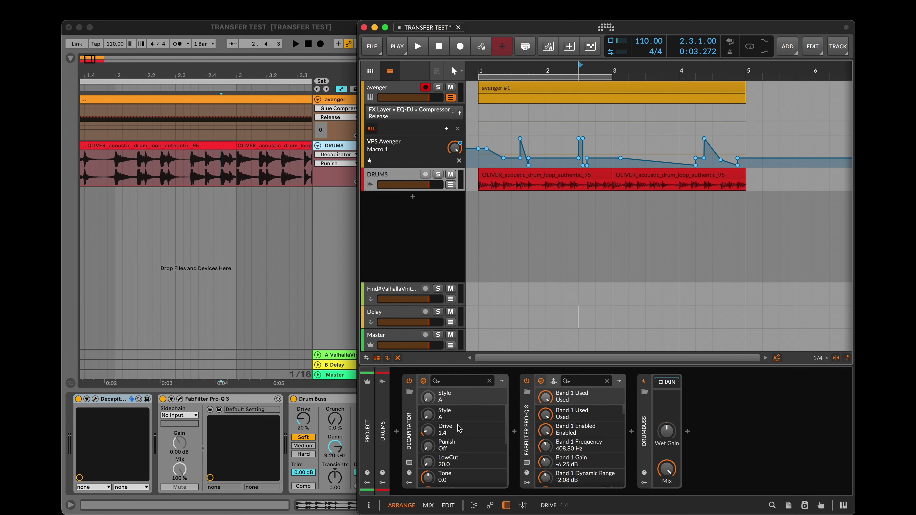
Open Decapitator's plugin window from the DRUMS track in both Live and Bitwig and compare the settings.
{"action": "left_click", "coordinate": [97, 404]}
{"action": "left_click", "coordinate": [96, 399]}
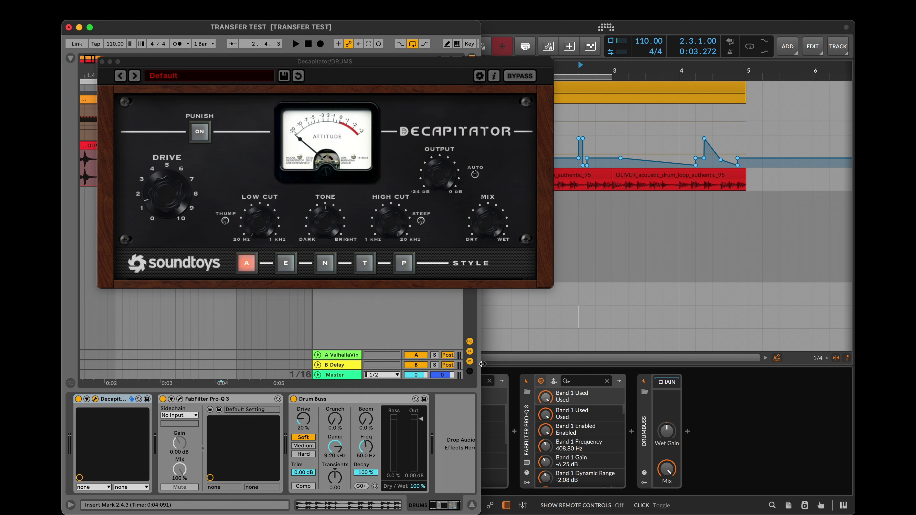
{"action": "left_click", "coordinate": [516, 390]}
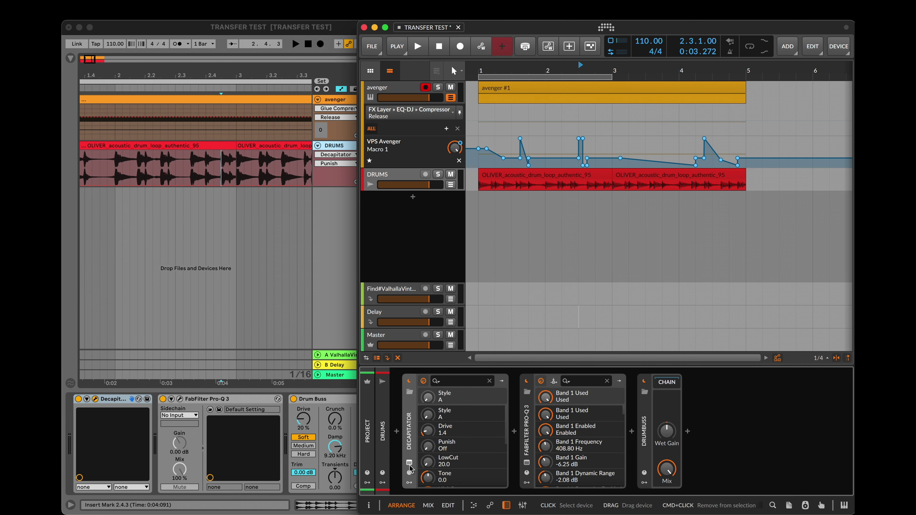
{"action": "left_click", "coordinate": [409, 463]}
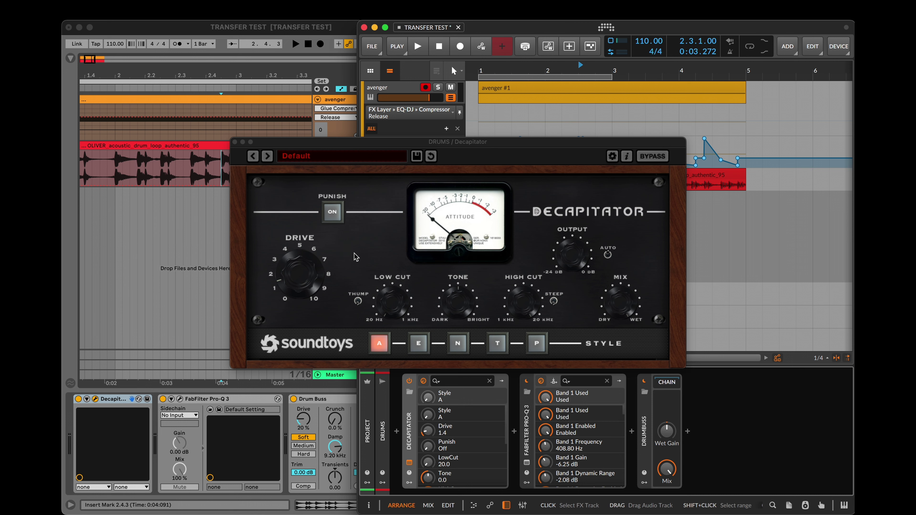
Open FabFilter Pro-Q 3 from the DRUMS track in Live and Bitwig and compare the EQ curves and band values.
{"action": "key", "text": "super+Tab"}
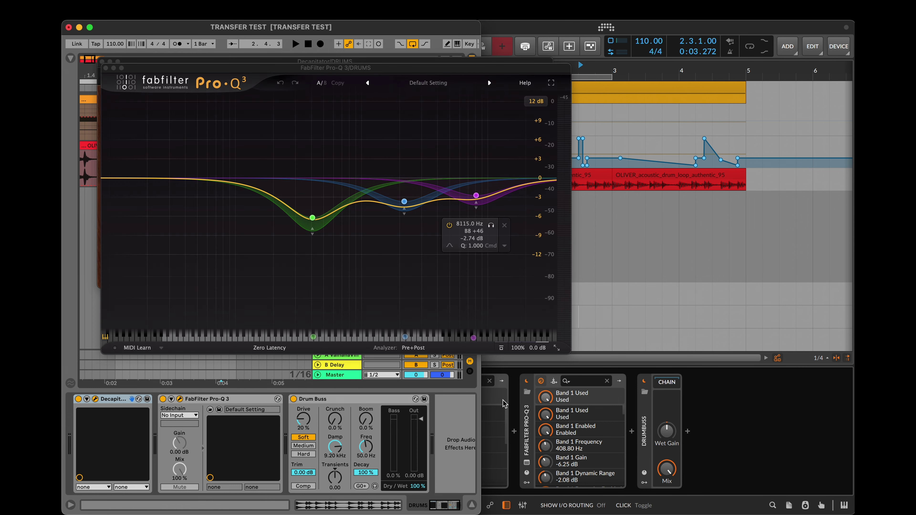
{"action": "left_click", "coordinate": [513, 422]}
{"action": "left_click", "coordinate": [527, 463]}
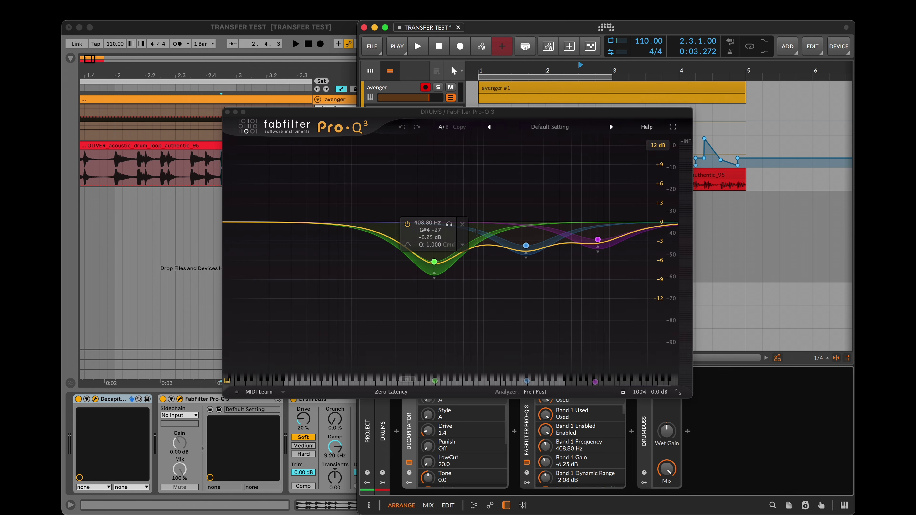
Inspect Live's Drum Buss, close Bitwig's Pro-Q 3 window, and show the chain of the Drumbuss container for comparison.
{"action": "left_click", "coordinate": [332, 403]}
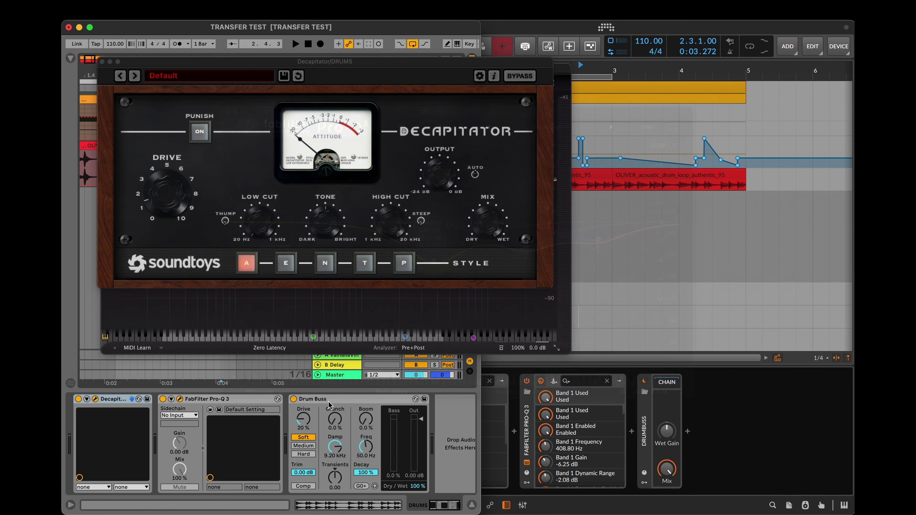
{"action": "left_click", "coordinate": [331, 400]}
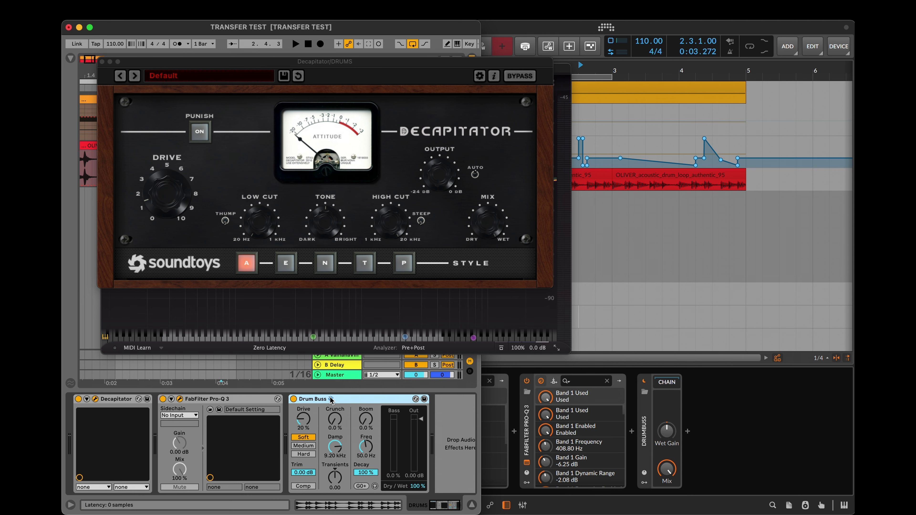
{"action": "left_click", "coordinate": [690, 402]}
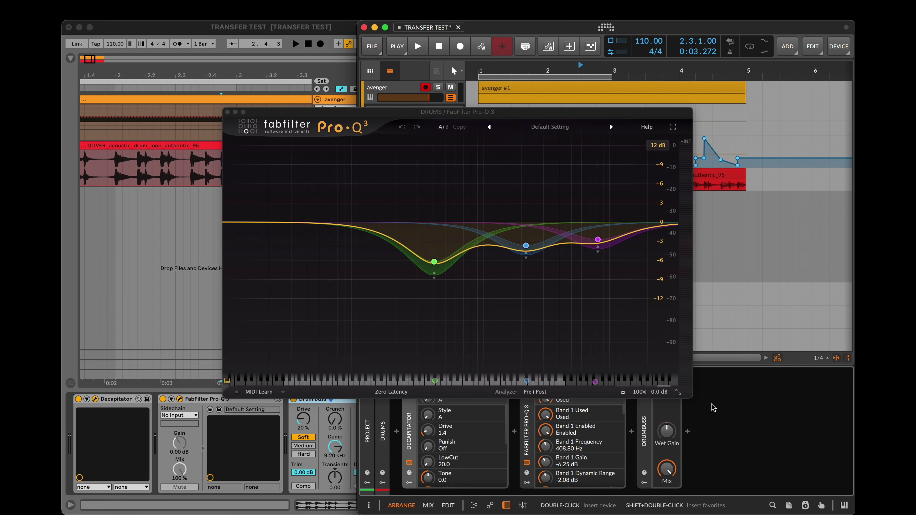
{"action": "left_click", "coordinate": [527, 465]}
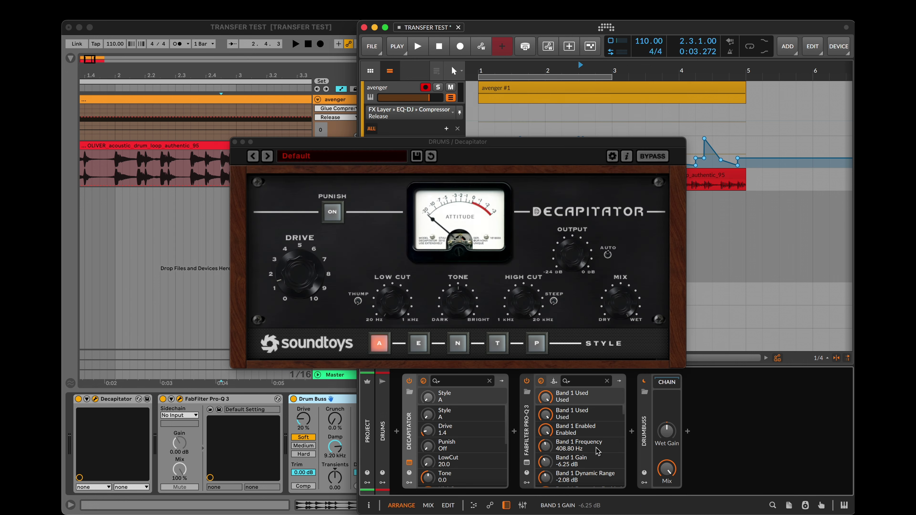
{"action": "left_click", "coordinate": [669, 383]}
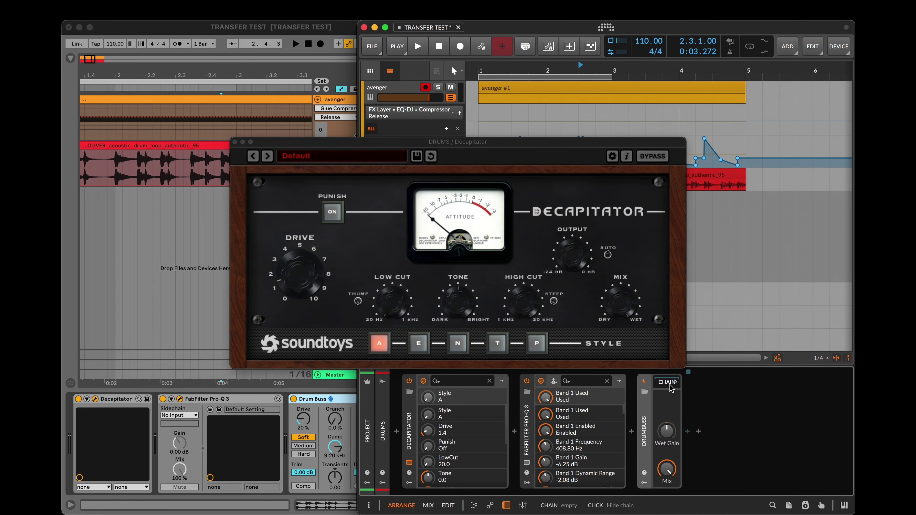